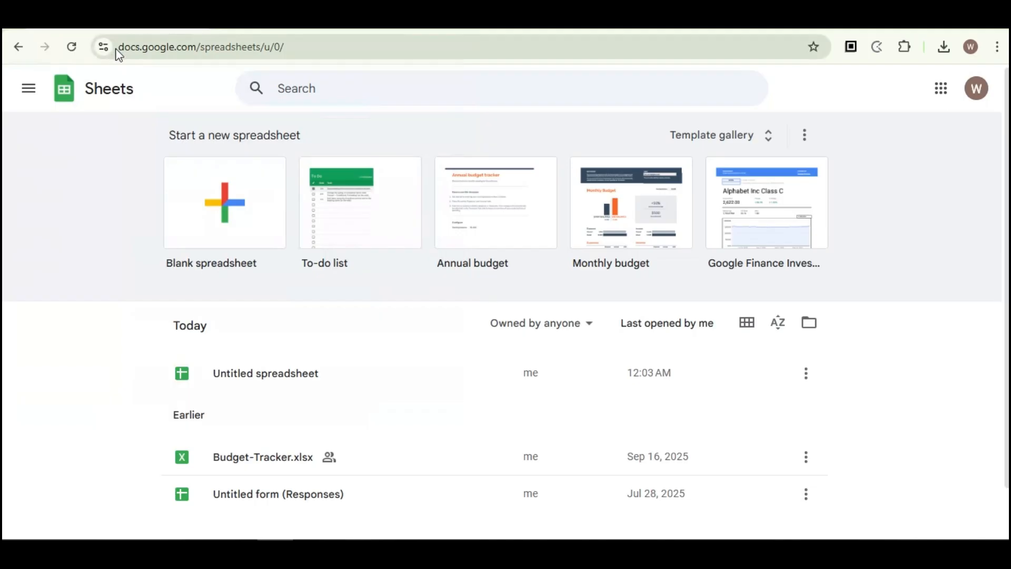
Open the existing Untitled spreadsheet from today's recent files
drag(118, 47, 198, 55)
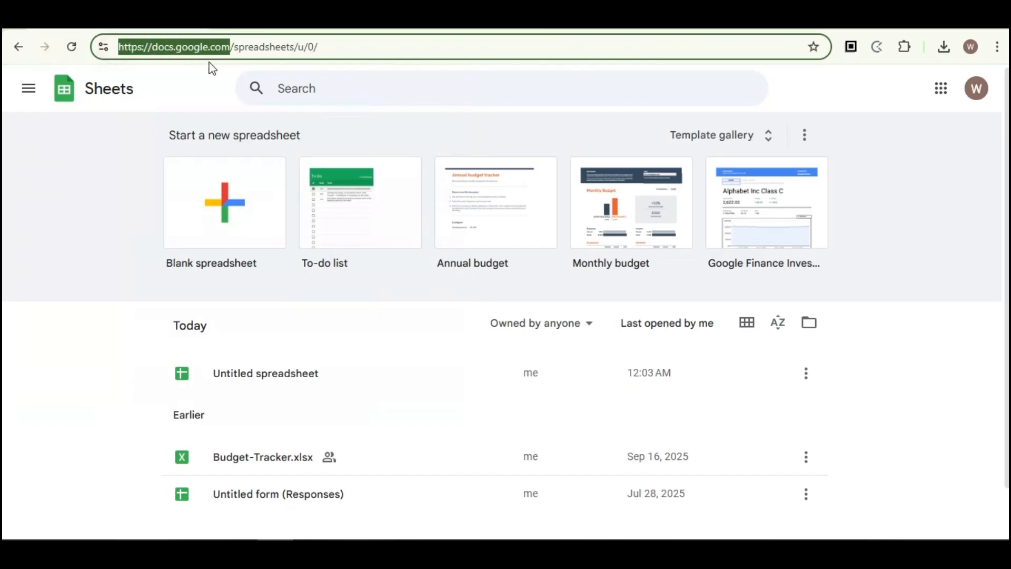
click(833, 91)
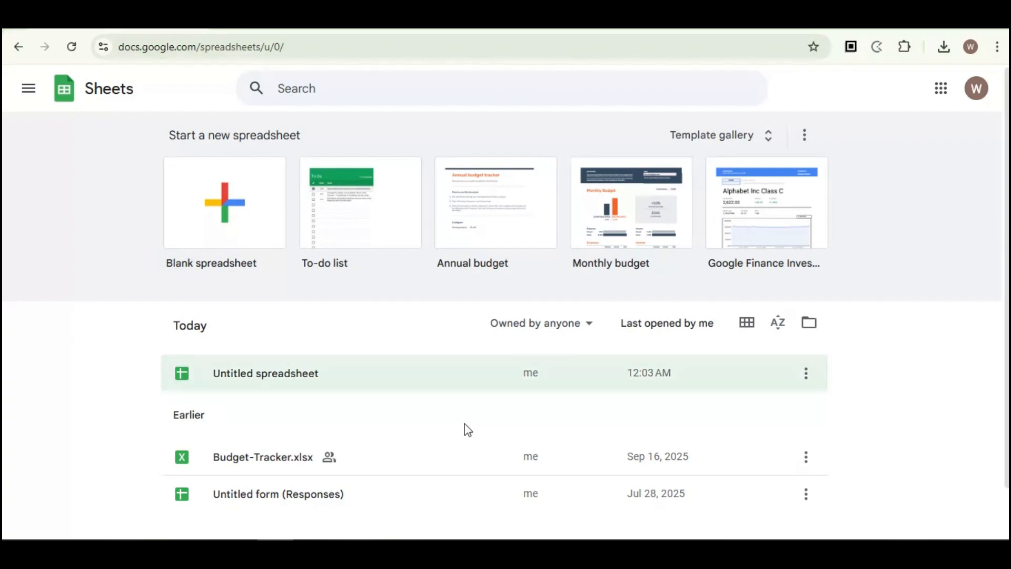
click(333, 377)
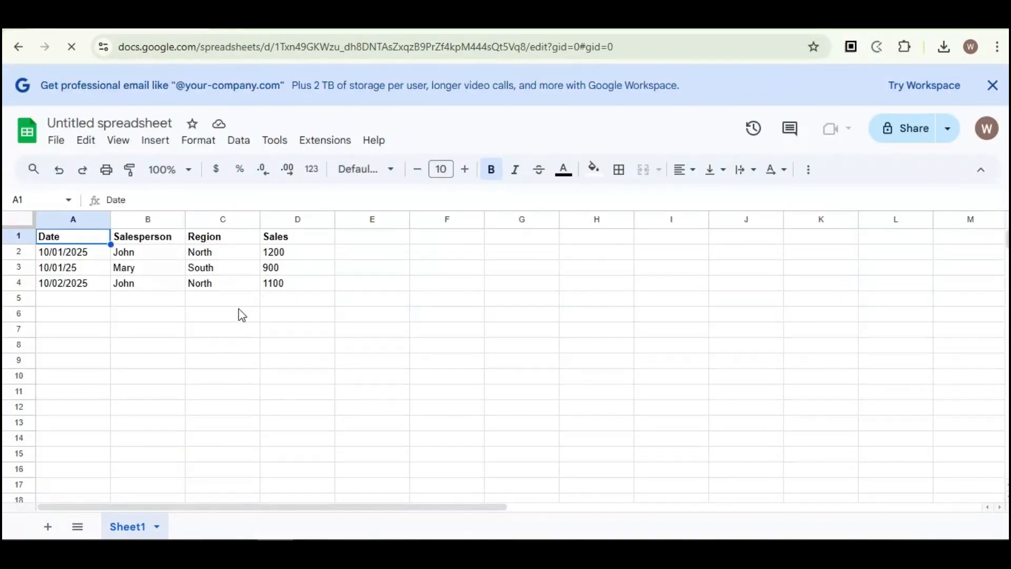
Examine the sales data's Date, Salesperson, Region and Sales headings and the entries beneath them
click(235, 346)
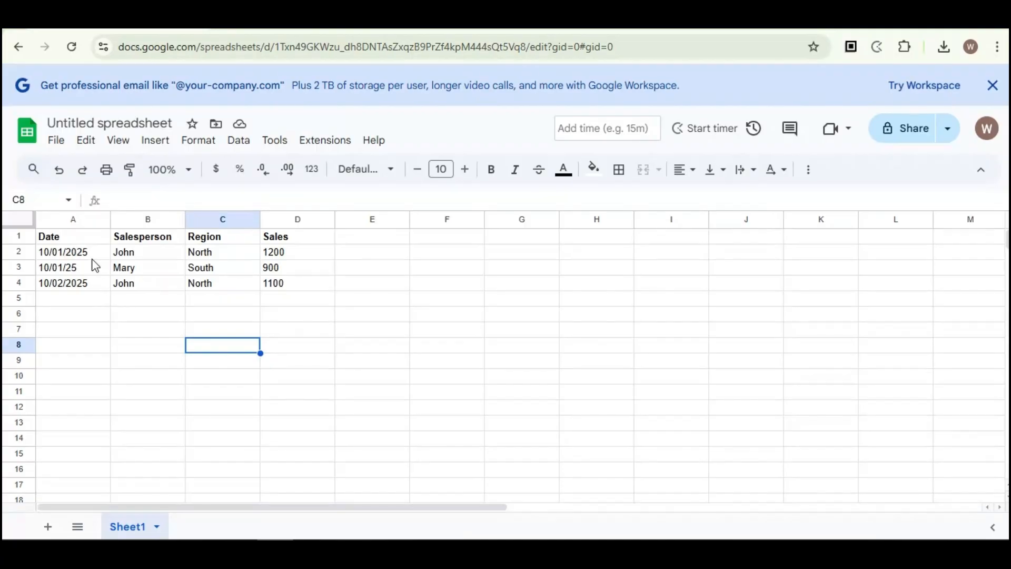
click(72, 242)
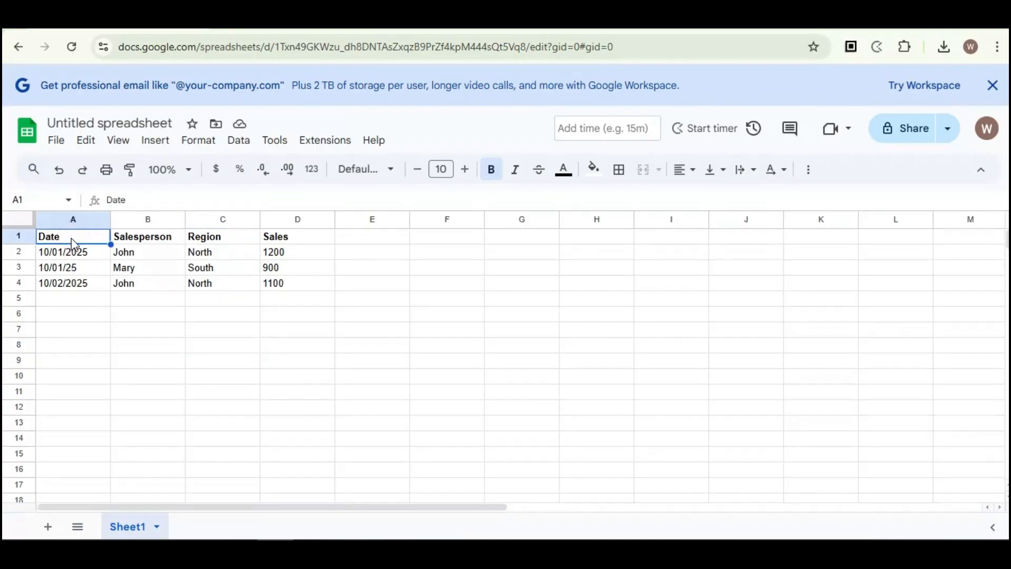
click(151, 237)
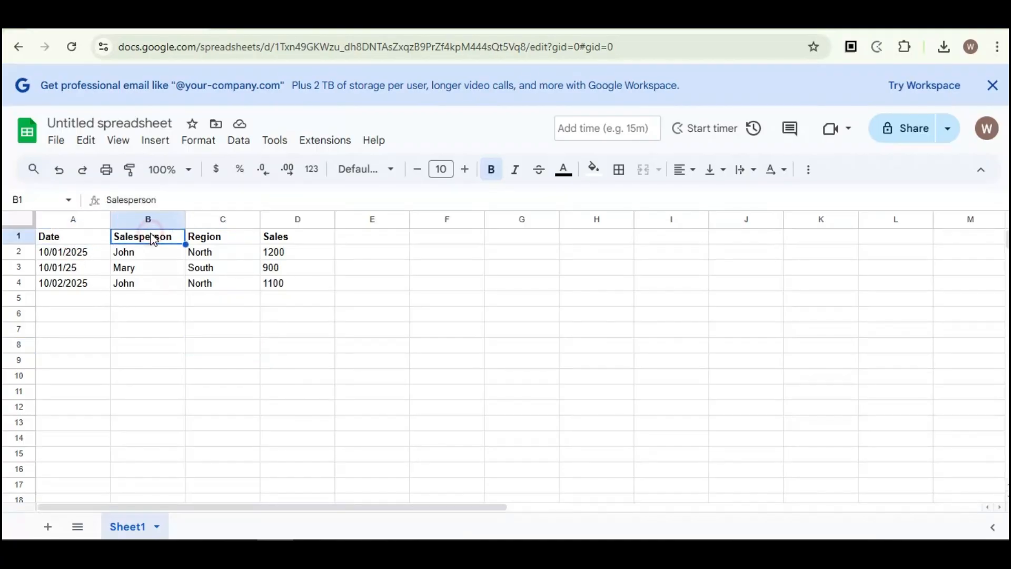
click(224, 241)
click(286, 241)
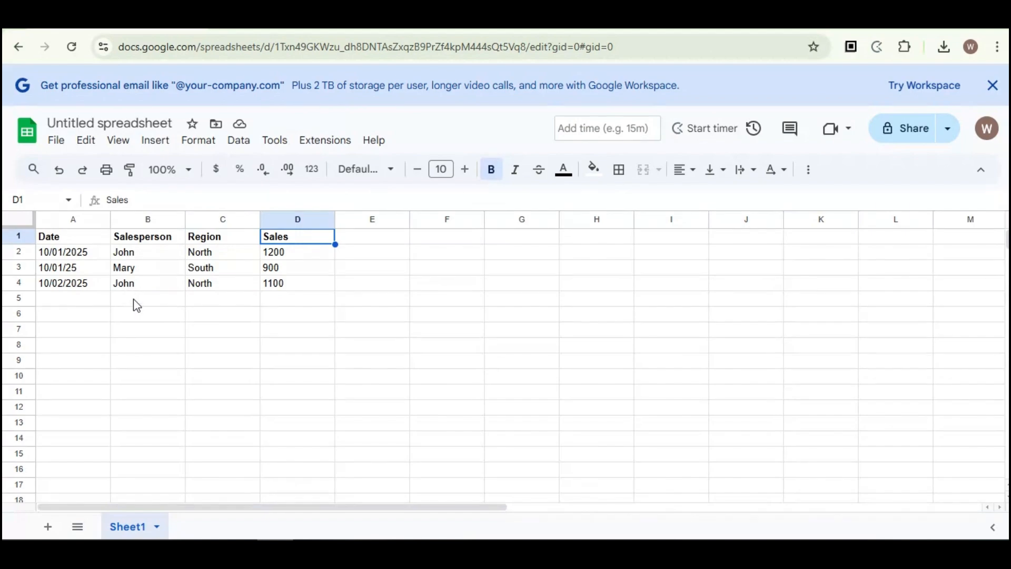
drag(84, 251, 84, 290)
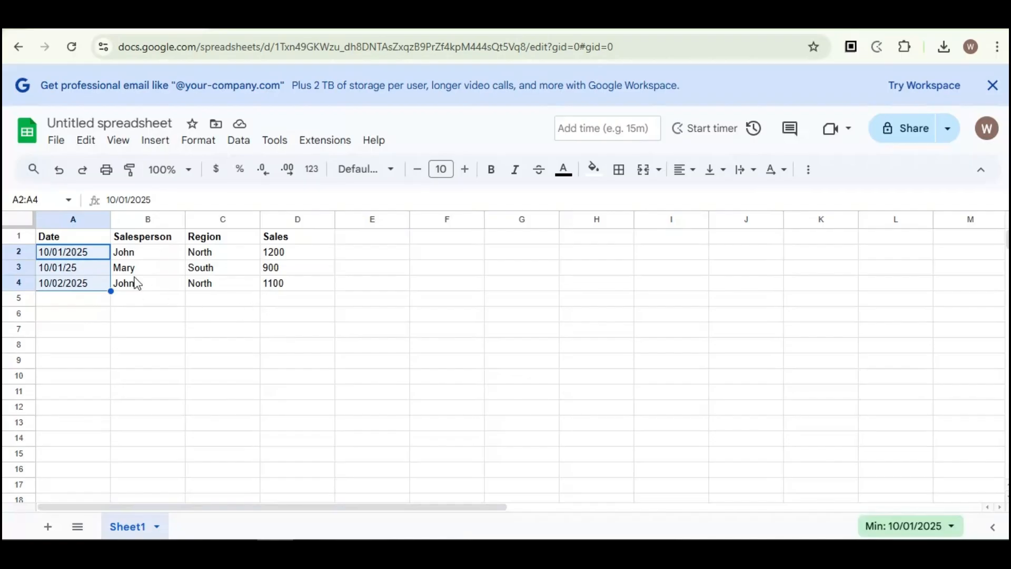
click(86, 240)
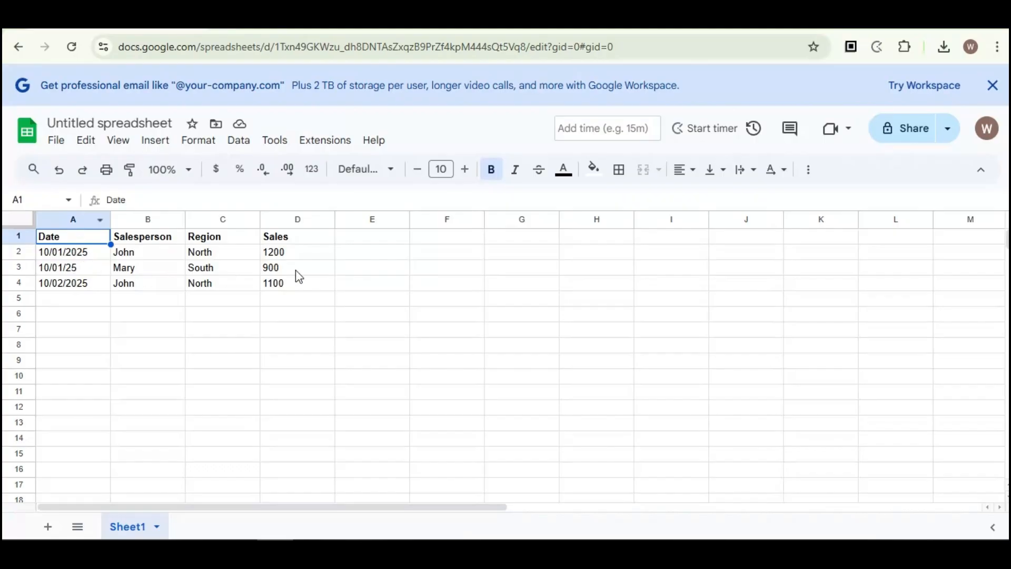
click(232, 236)
click(237, 268)
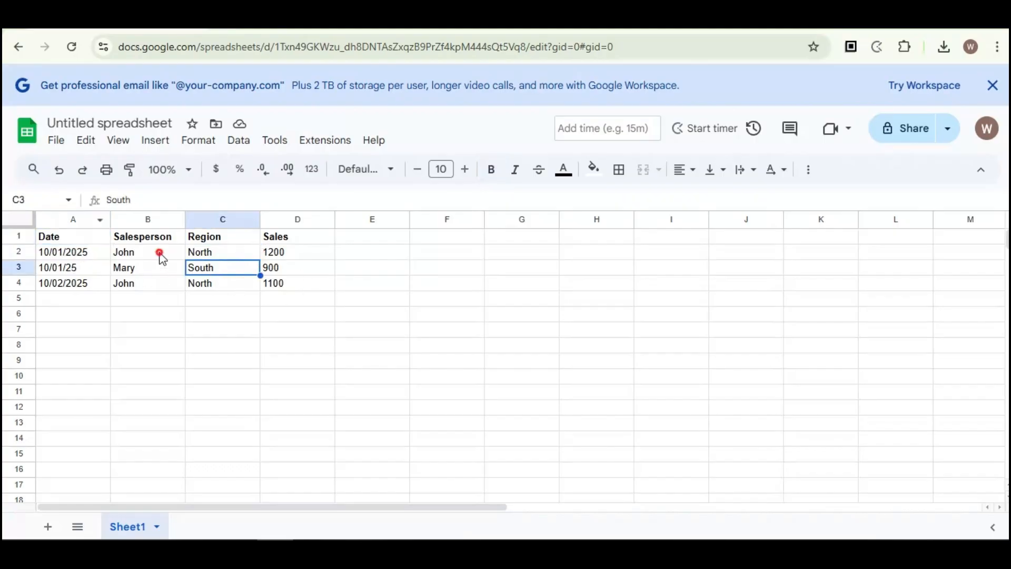
click(158, 254)
Create a pivot table from the data range Sheet1!A1:D4 in a new sheet
click(75, 236)
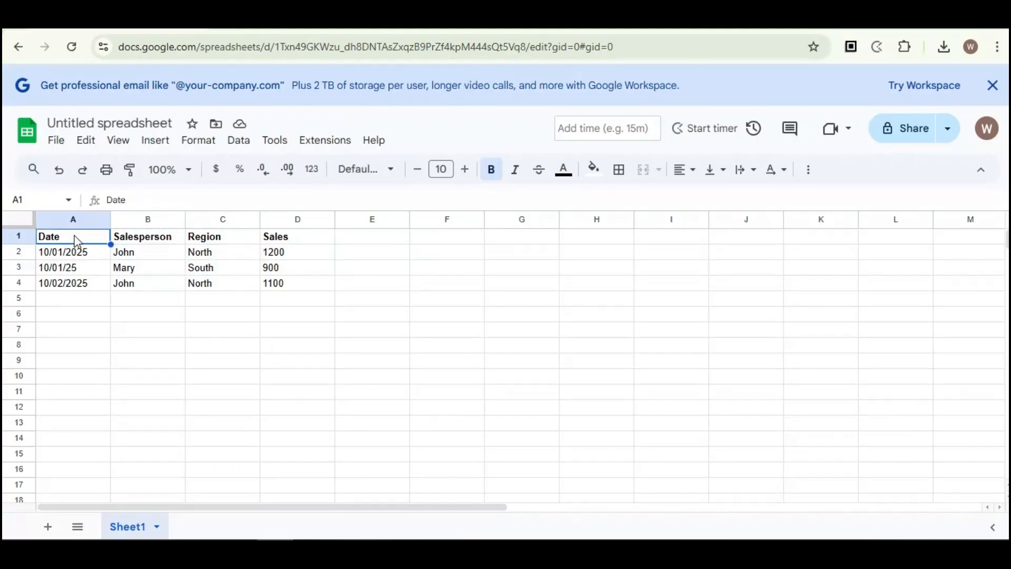
click(156, 141)
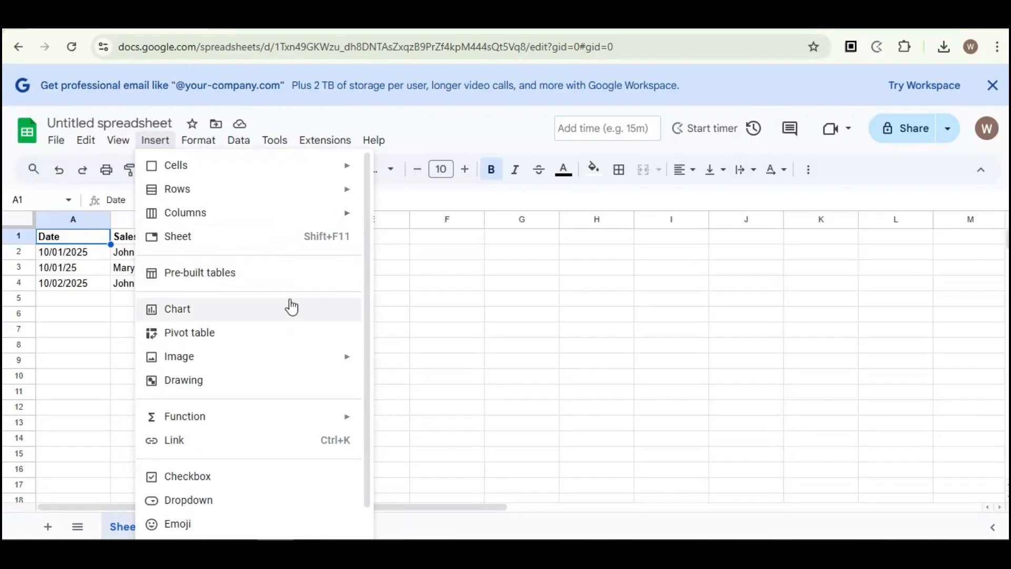
scroll(289, 305, down, 1)
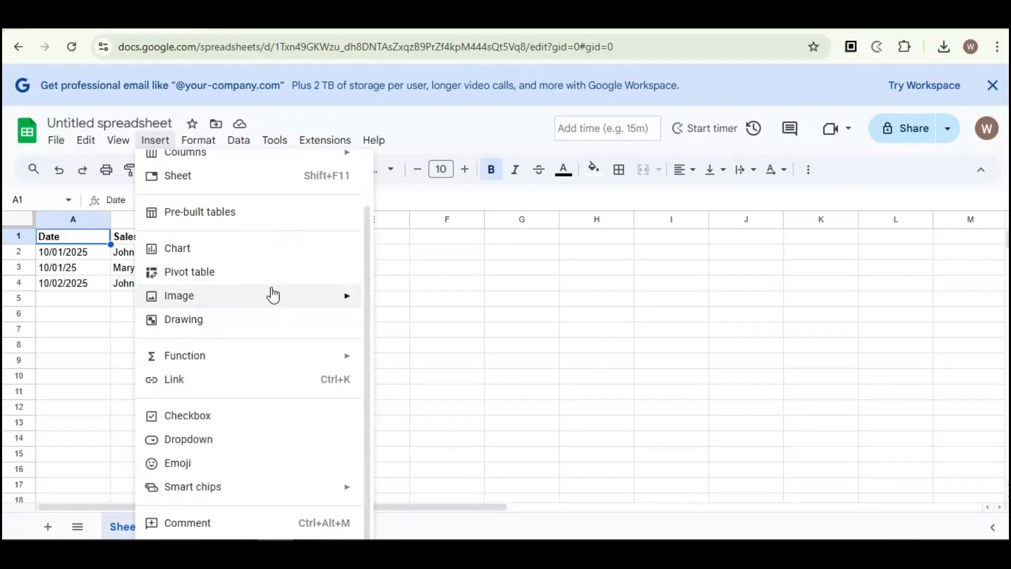
click(214, 277)
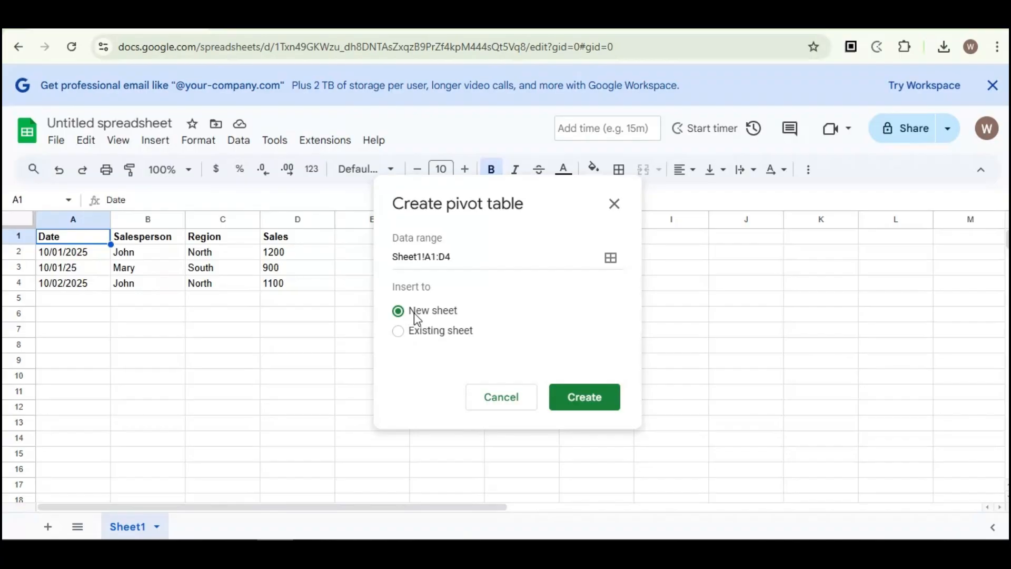
click(597, 400)
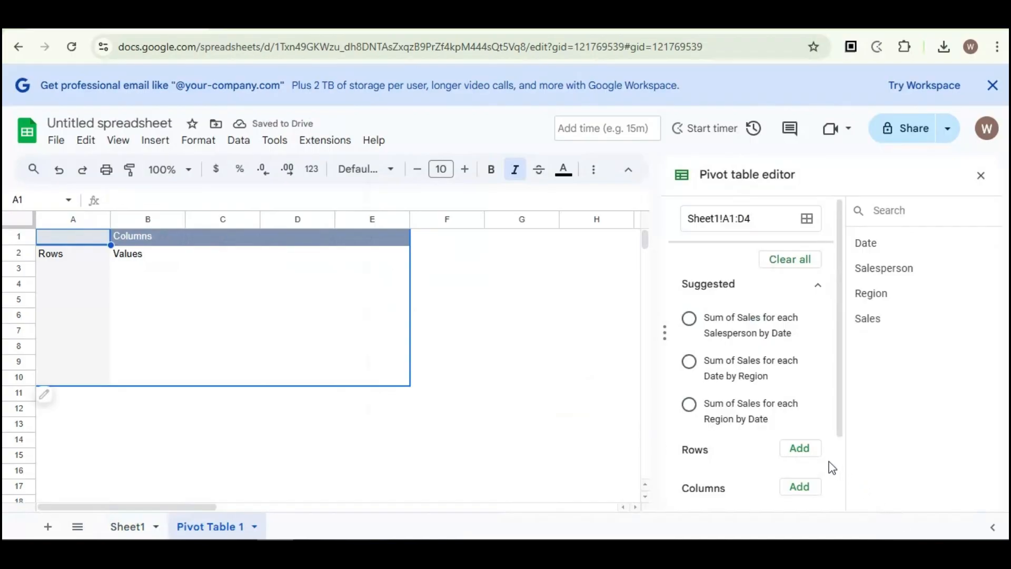
Add the Salesperson field to the rows of the pivot table
mouse_move(747, 438)
scroll(780, 411, down, 2)
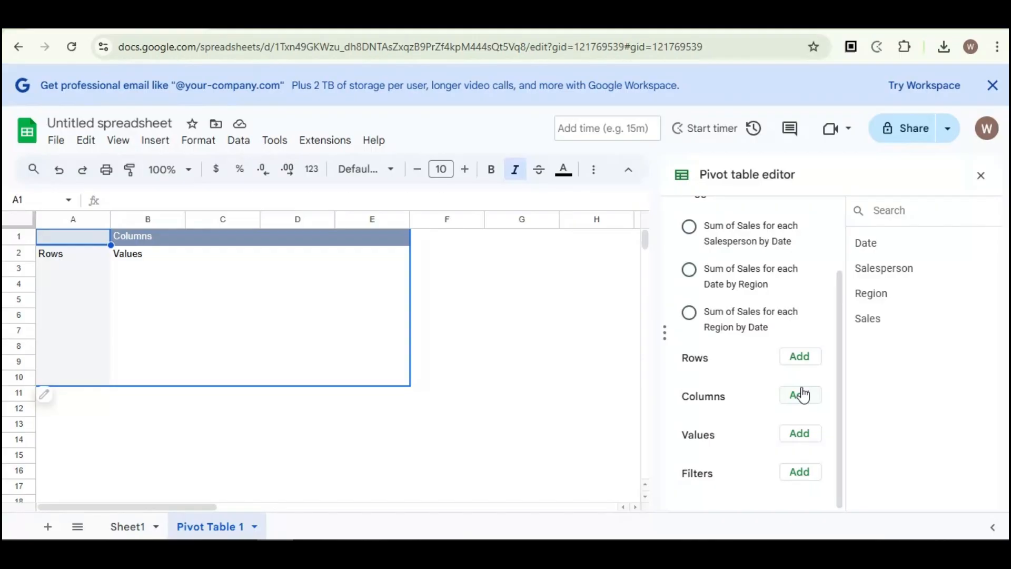
click(801, 358)
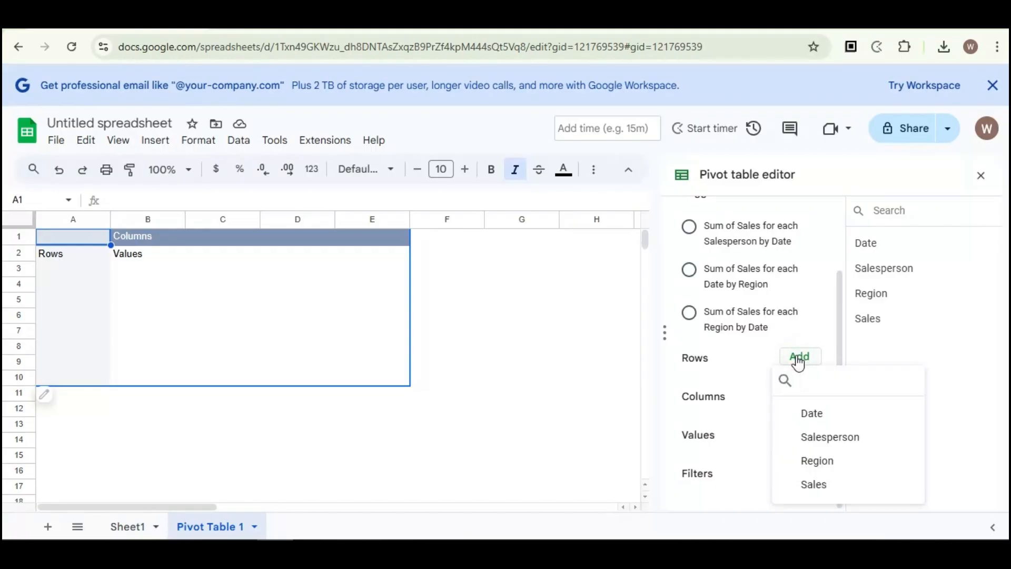
click(848, 437)
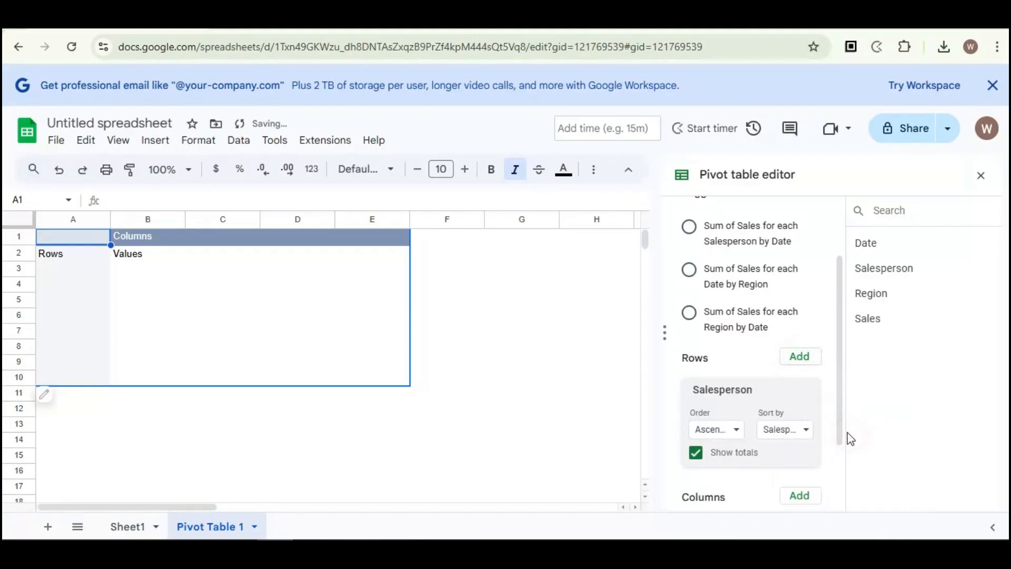
Add Region as the pivot table's columns and Sales as its values beside the Salesperson rows
scroll(804, 424, down, 3)
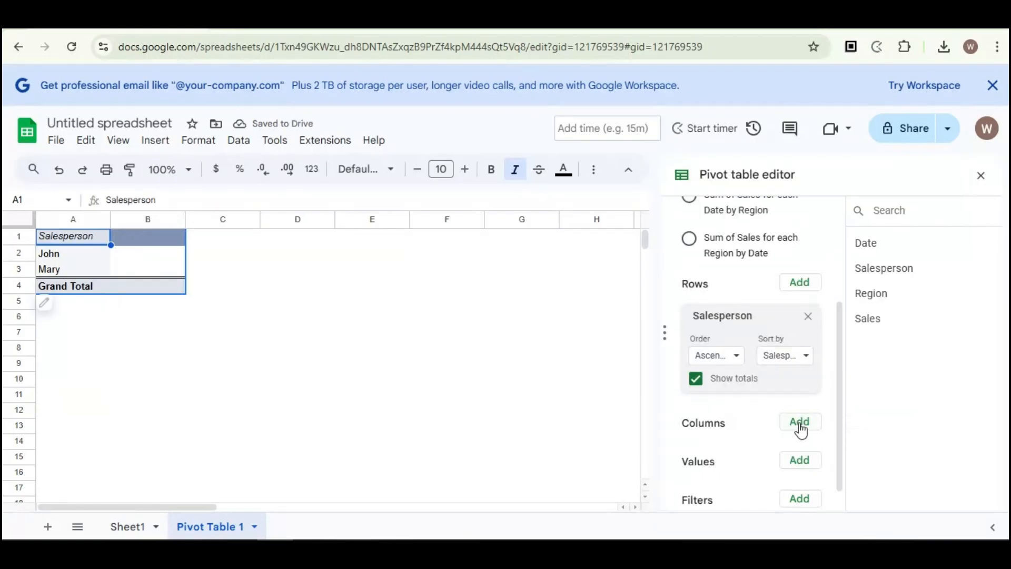
click(806, 428)
click(832, 375)
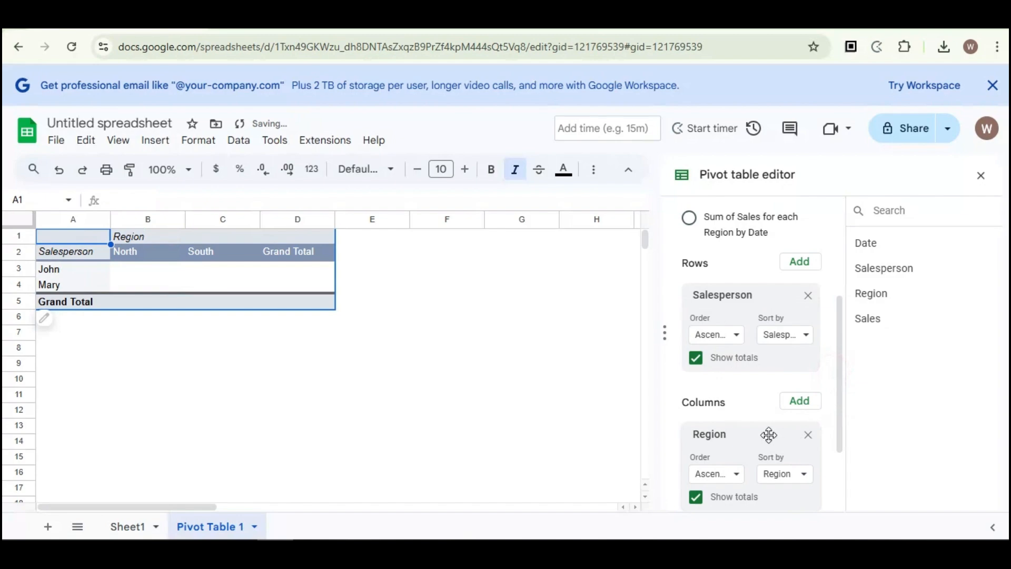
scroll(769, 436, down, 3)
click(799, 433)
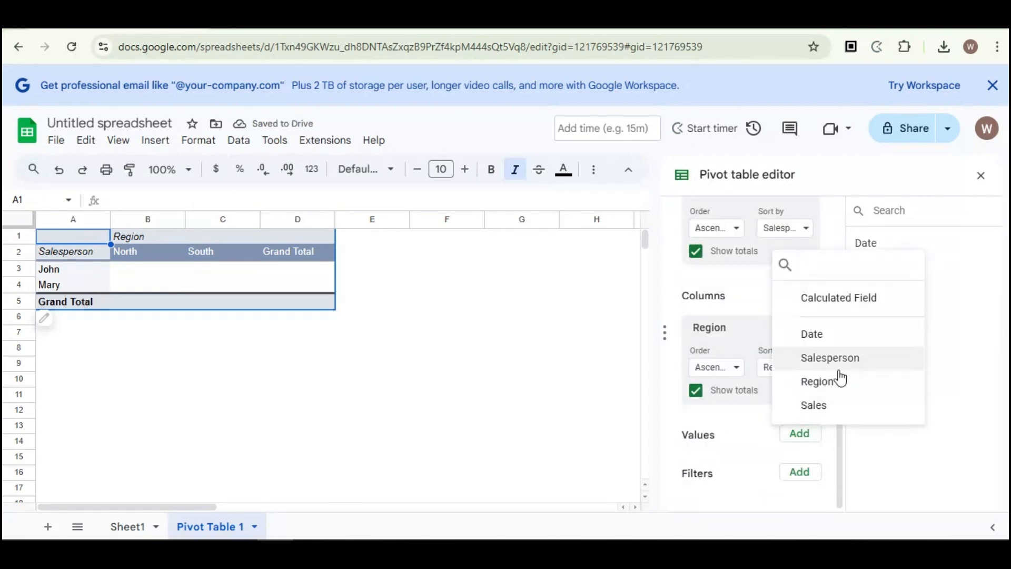
click(831, 407)
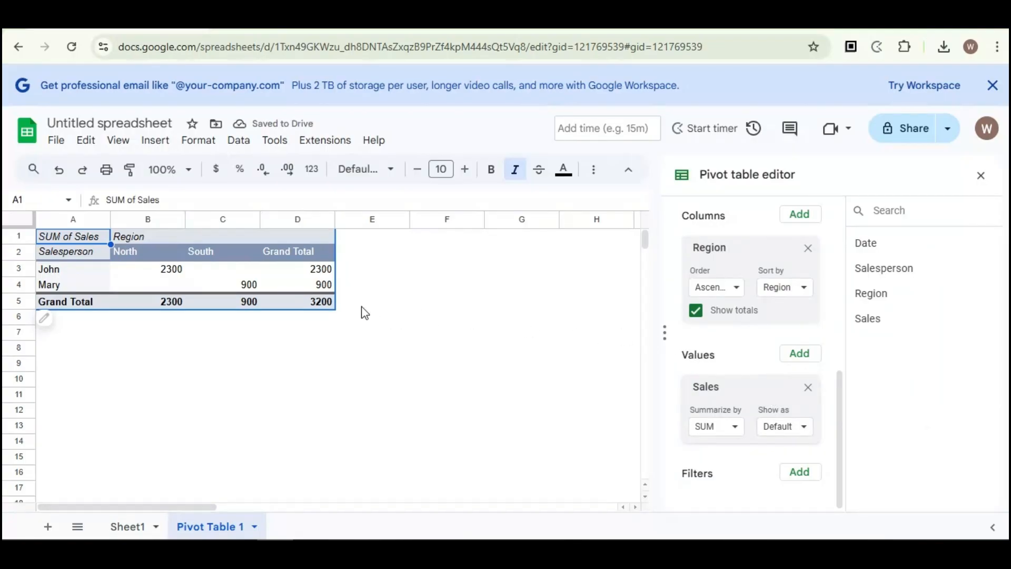
Examine the pivot table's Salesperson rows, its North and South region columns and the Grand Total column
click(404, 307)
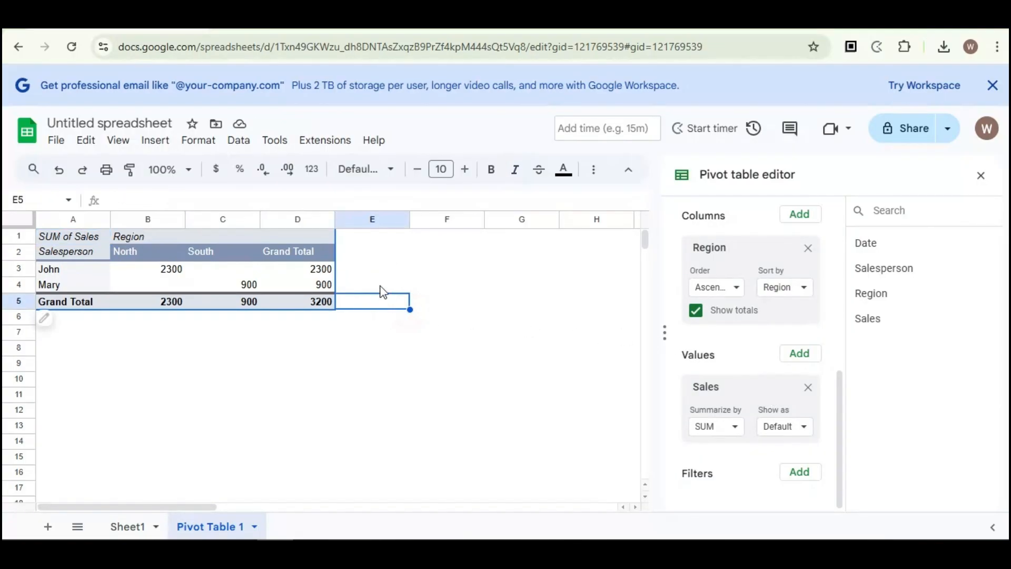
key(ctrl+plus)
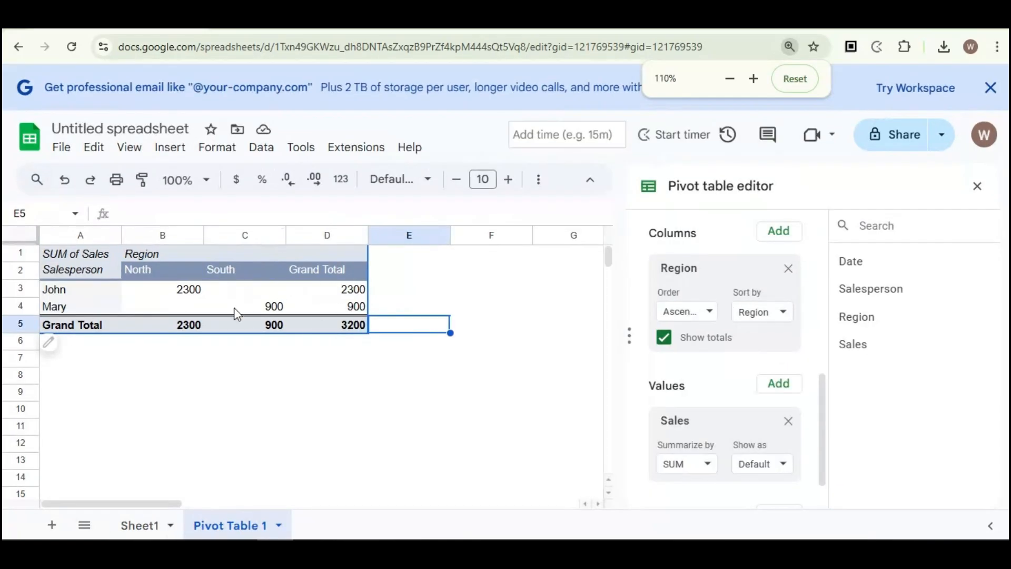
click(61, 257)
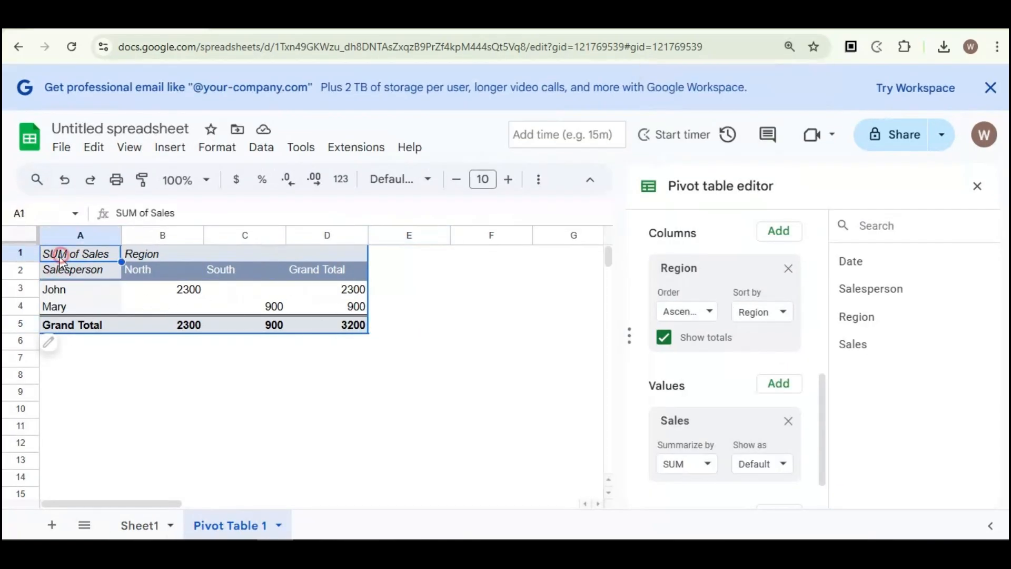
click(62, 270)
click(63, 289)
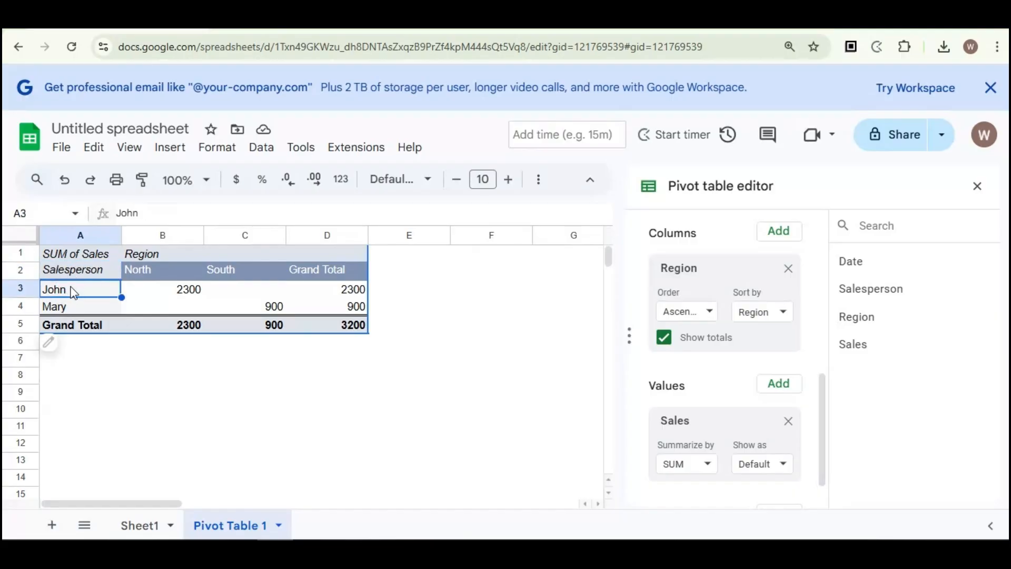
click(143, 270)
click(230, 268)
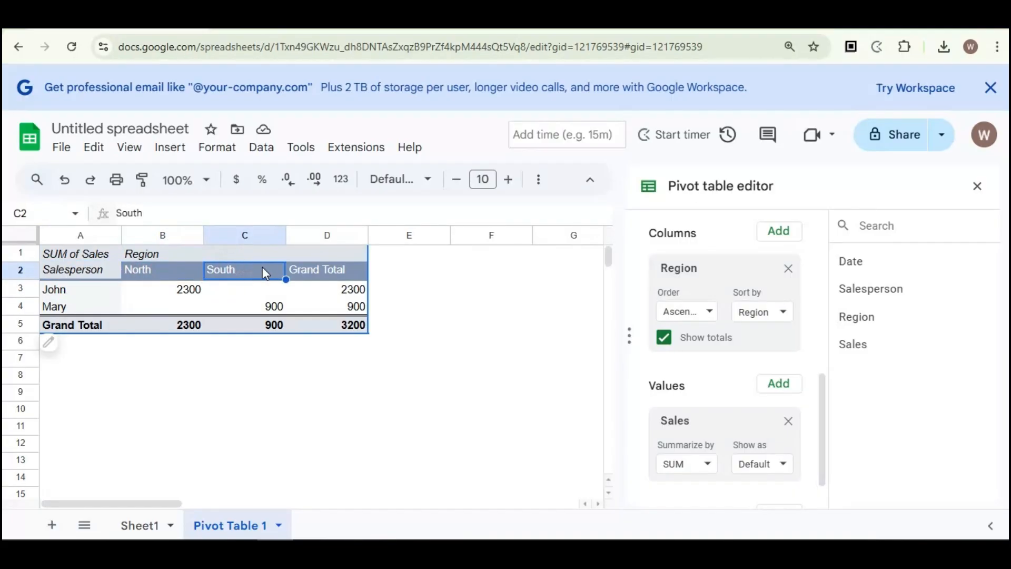
click(316, 271)
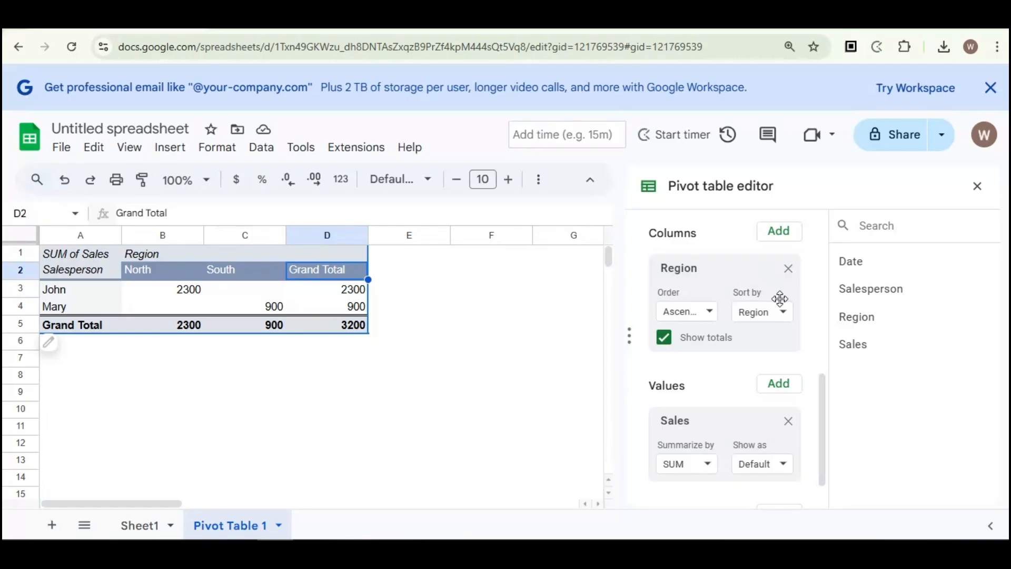
Remove the Salesperson rows and Region columns, and clear all remaining fields from the pivot table
scroll(785, 340, up, 4)
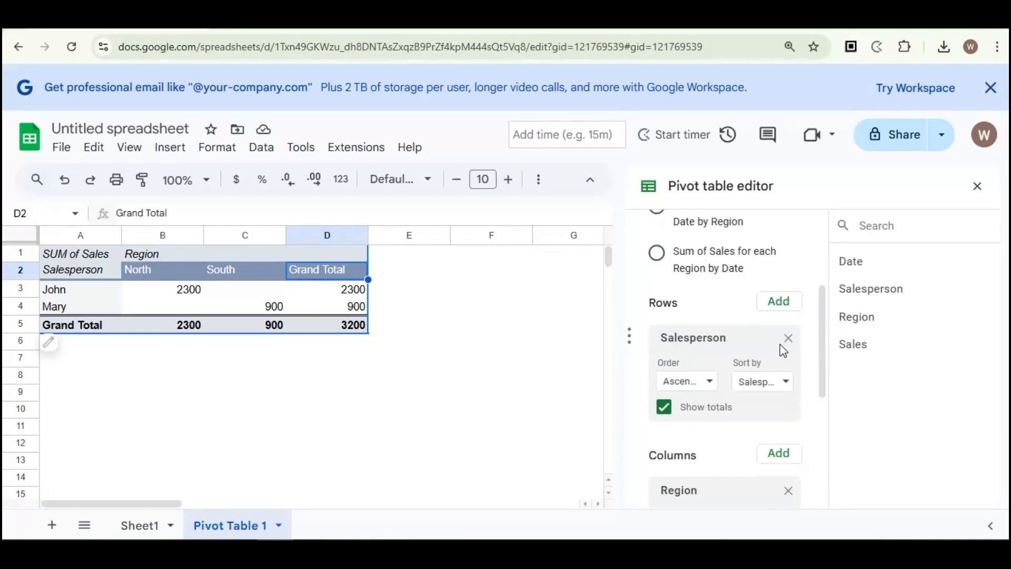
click(788, 339)
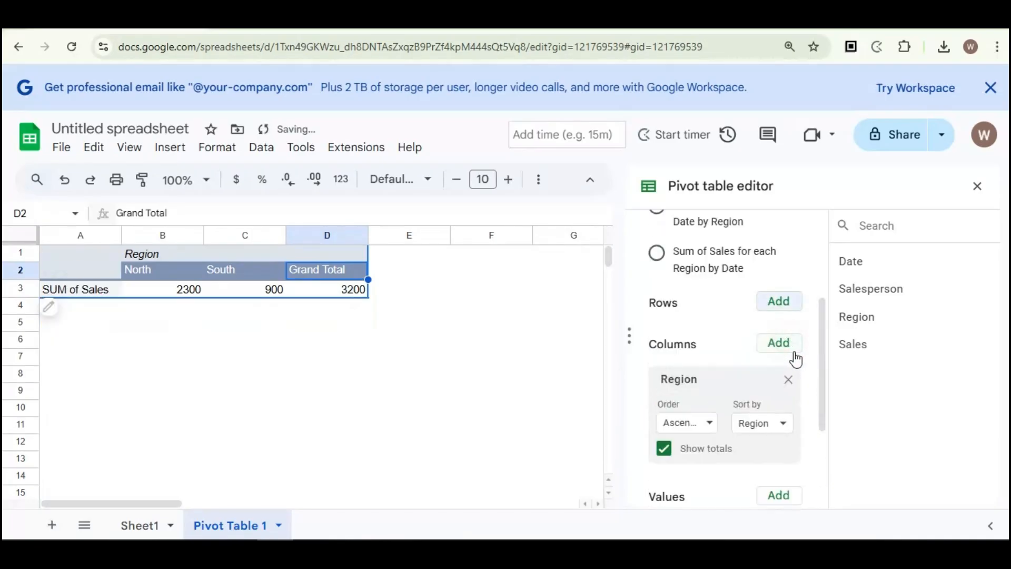
click(789, 380)
scroll(769, 358, up, 3)
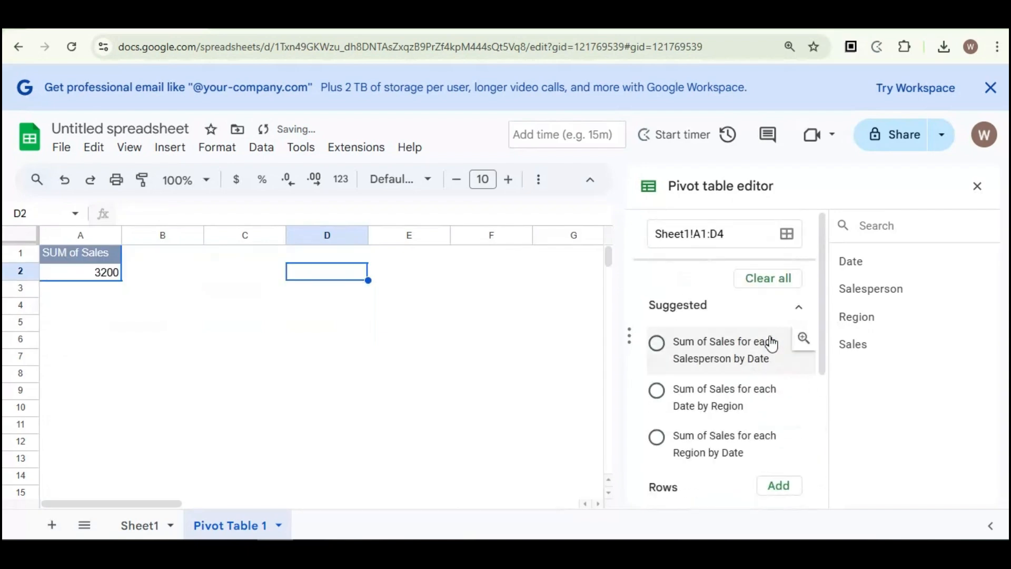
click(779, 279)
Add the Date field to the rows of the empty pivot table
scroll(766, 337, down, 3)
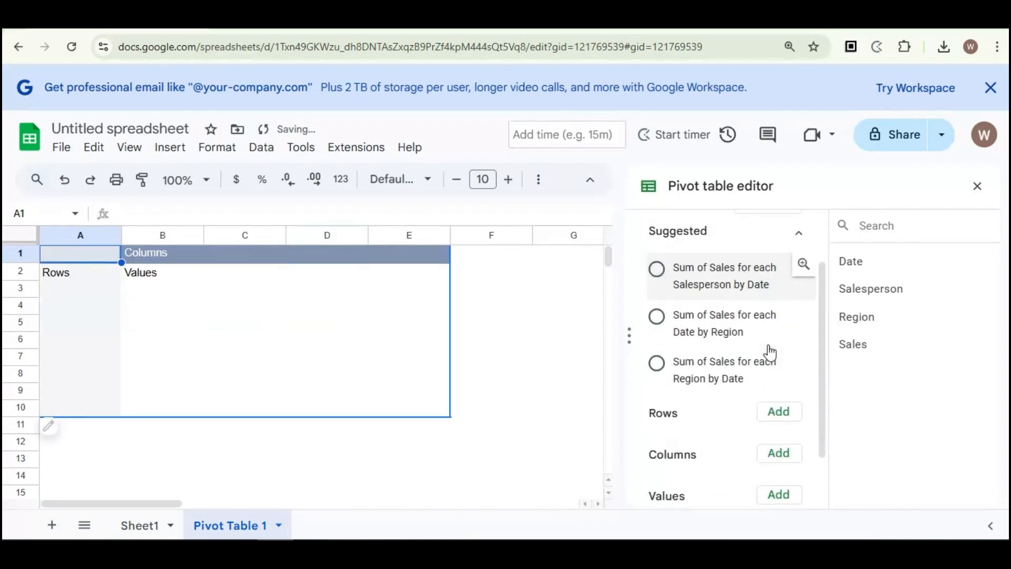
click(775, 348)
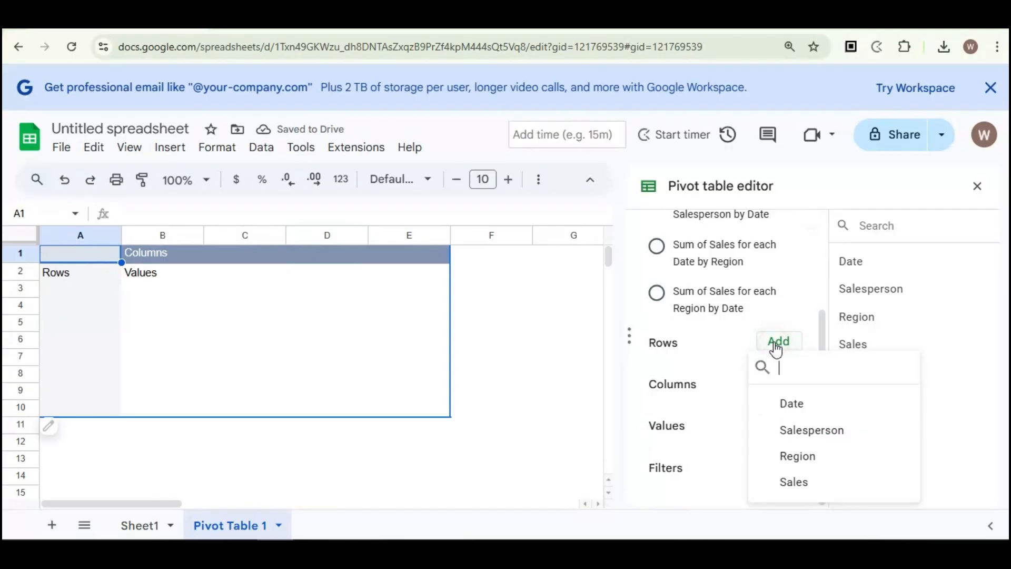
click(792, 404)
Add Region as the columns and Sales as the values of the pivot table with Date rows
scroll(811, 432, down, 2)
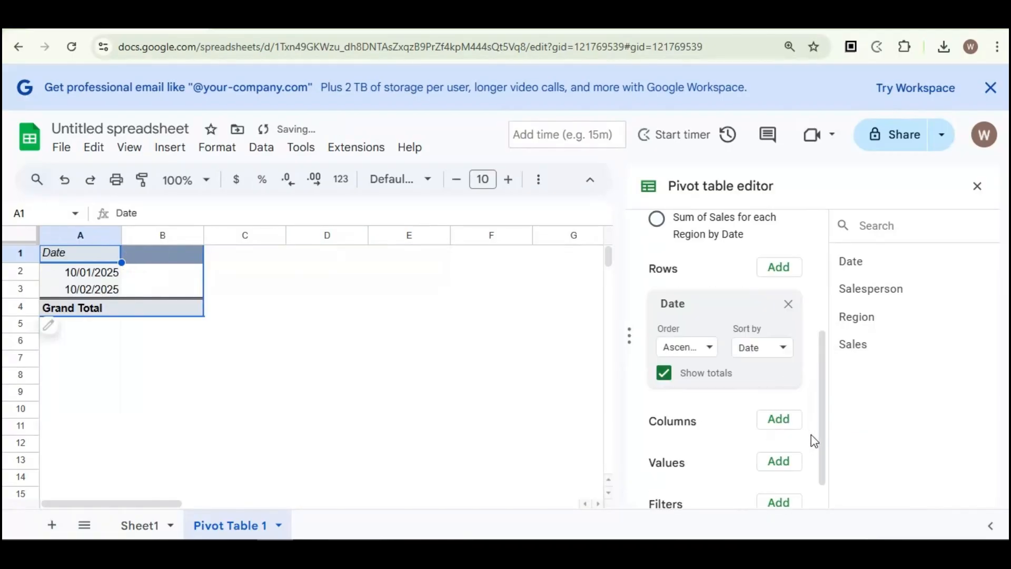
click(786, 386)
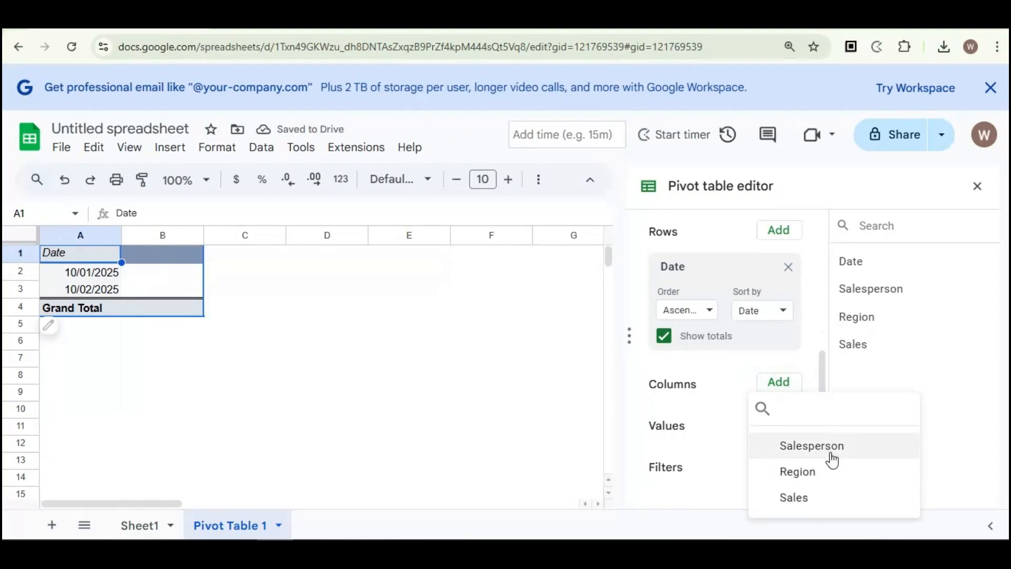
click(811, 473)
scroll(737, 408, down, 2)
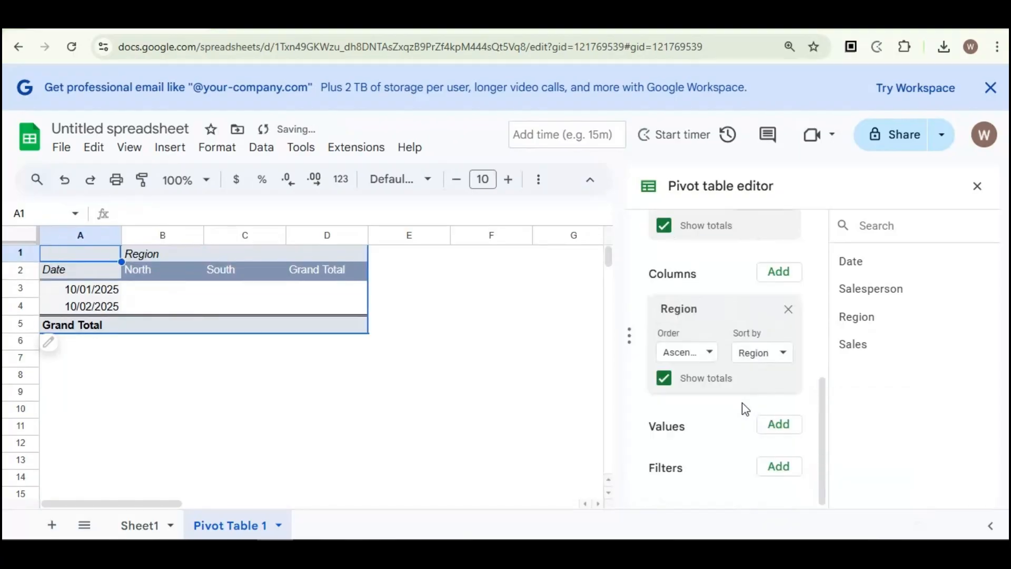
click(780, 430)
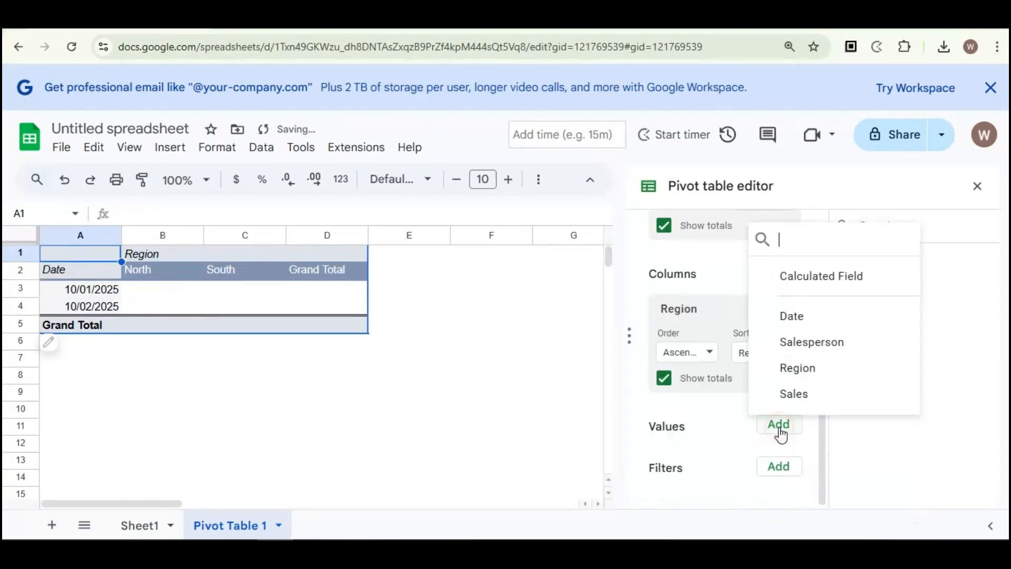
click(806, 399)
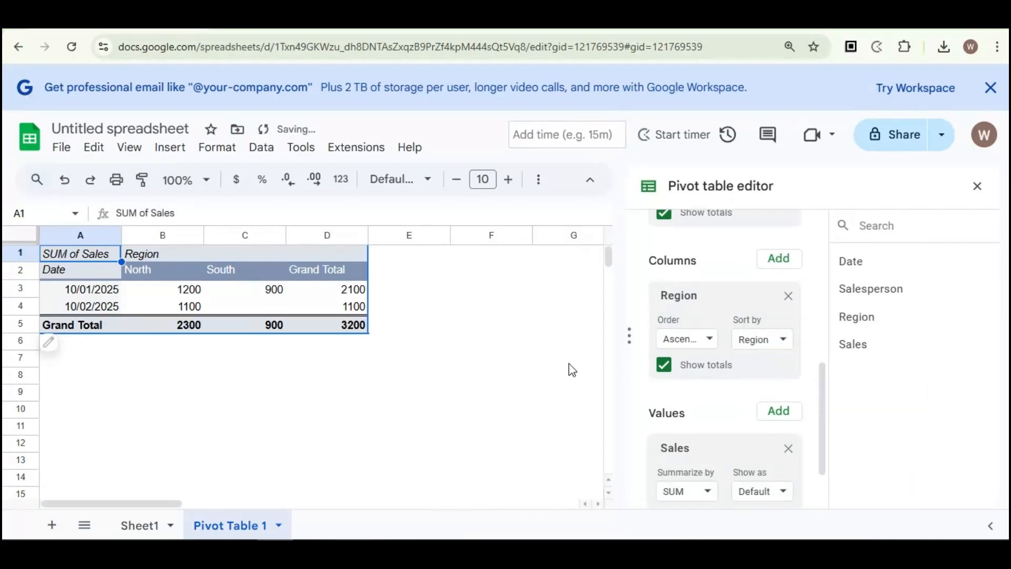